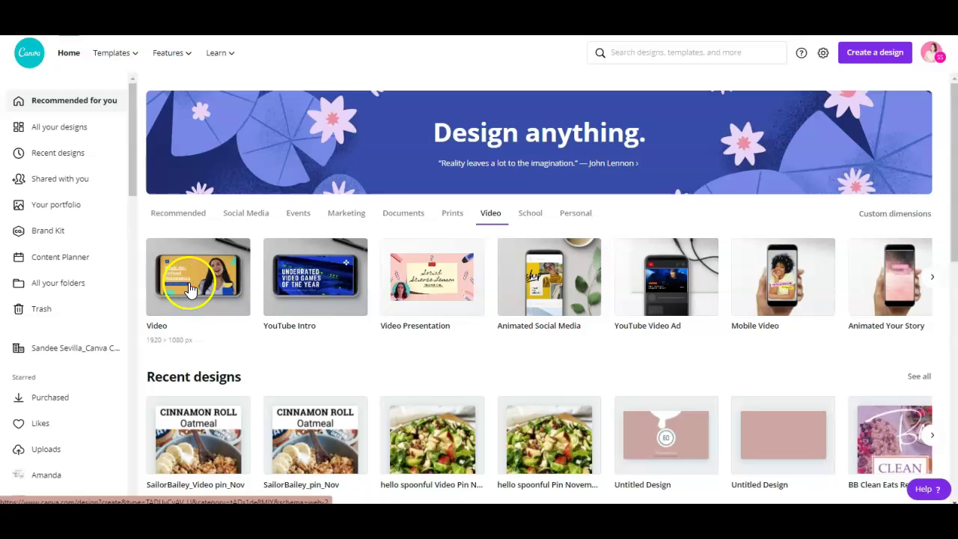
# Create a 1920 × 1080 px video design and search the stock videos for "countdown"
pyautogui.click(191, 289)
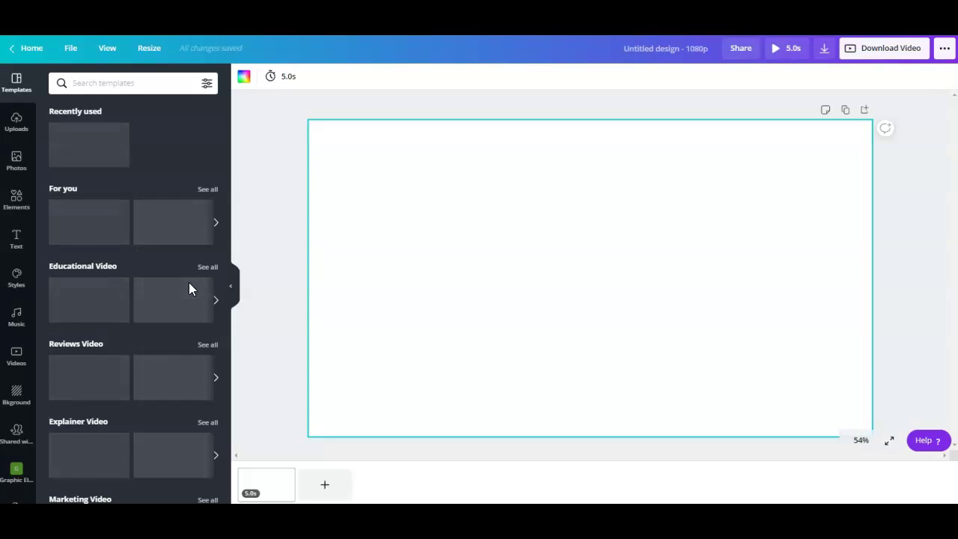
pyautogui.click(15, 361)
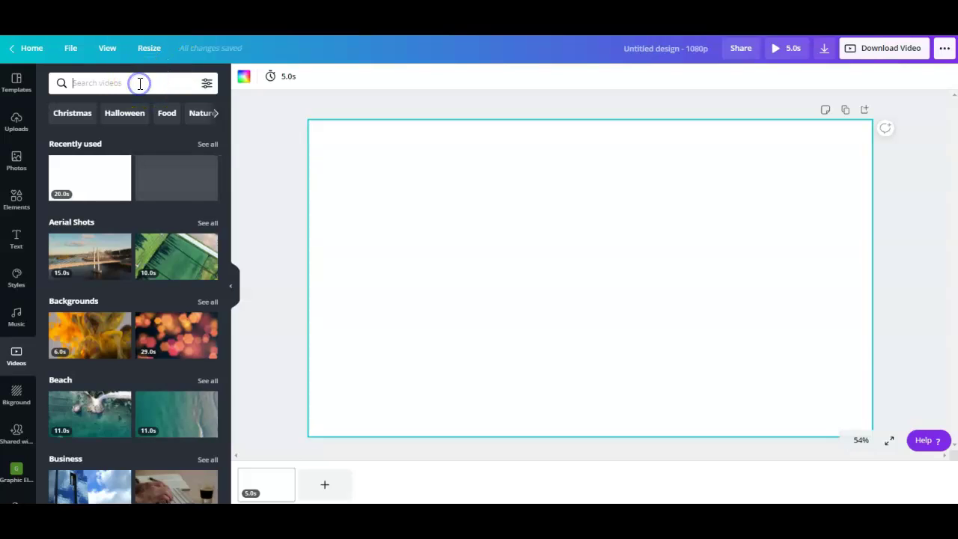
pyautogui.click(140, 83)
pyautogui.write('countdown')
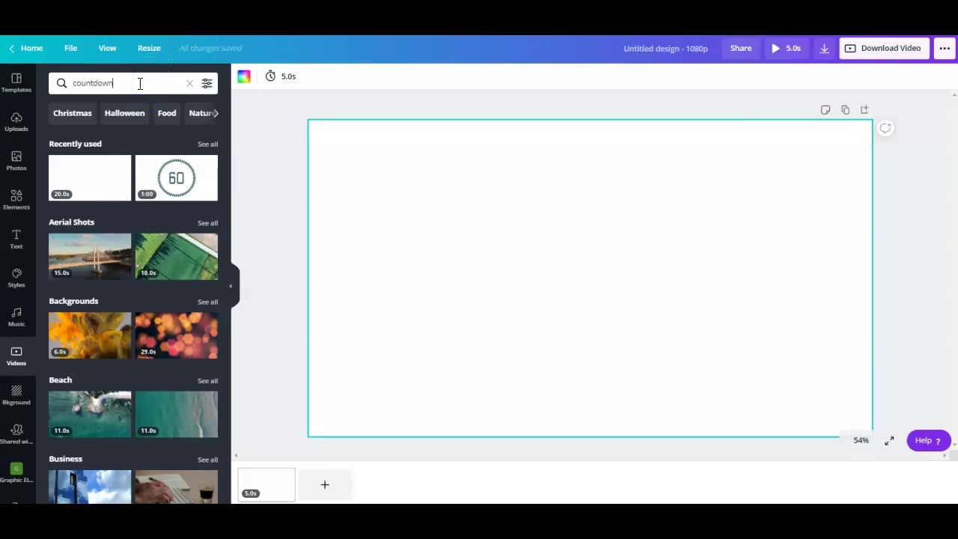
pyautogui.press('Return')
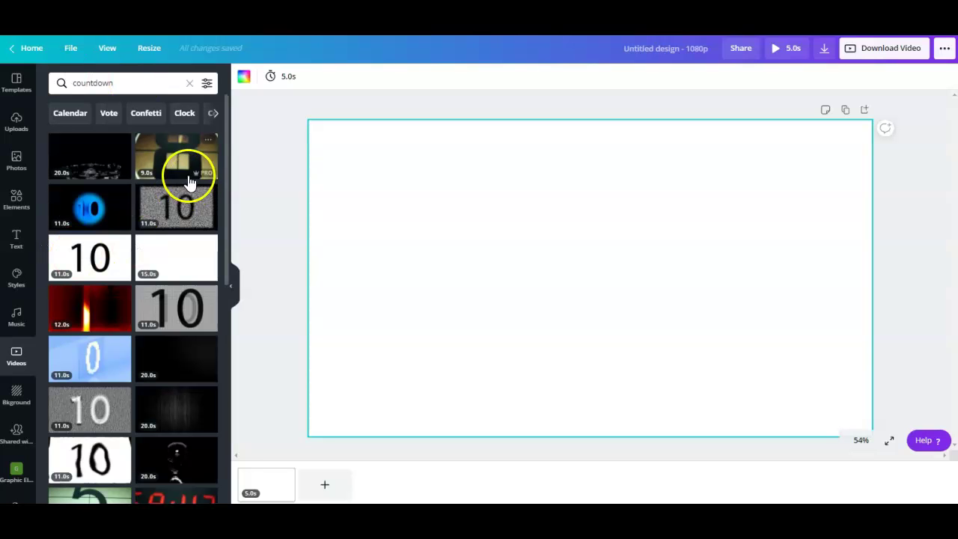
# Look through the "countdown" video results for the styles and durations on offer
pyautogui.scroll(-4, 145, 250)
pyautogui.scroll(3, 156, 337)
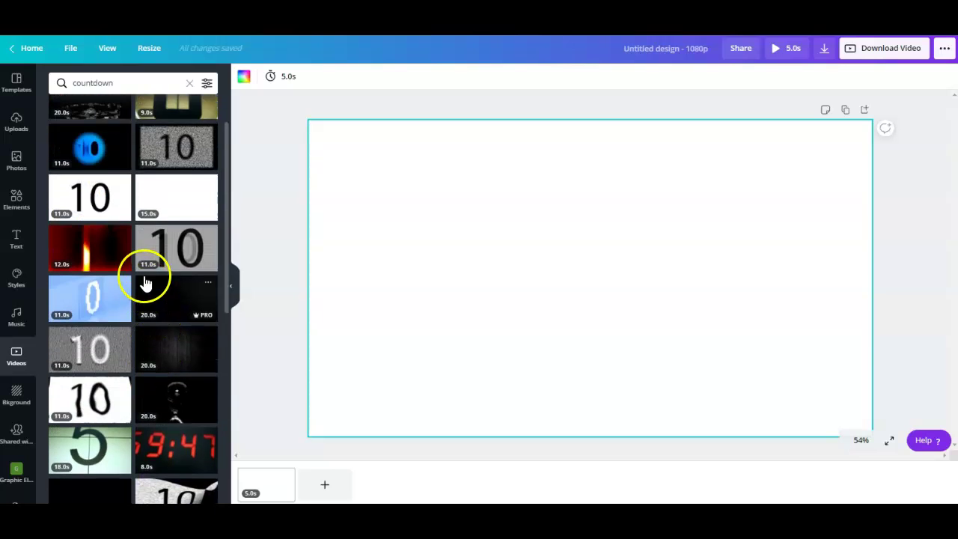
pyautogui.scroll(1, 135, 225)
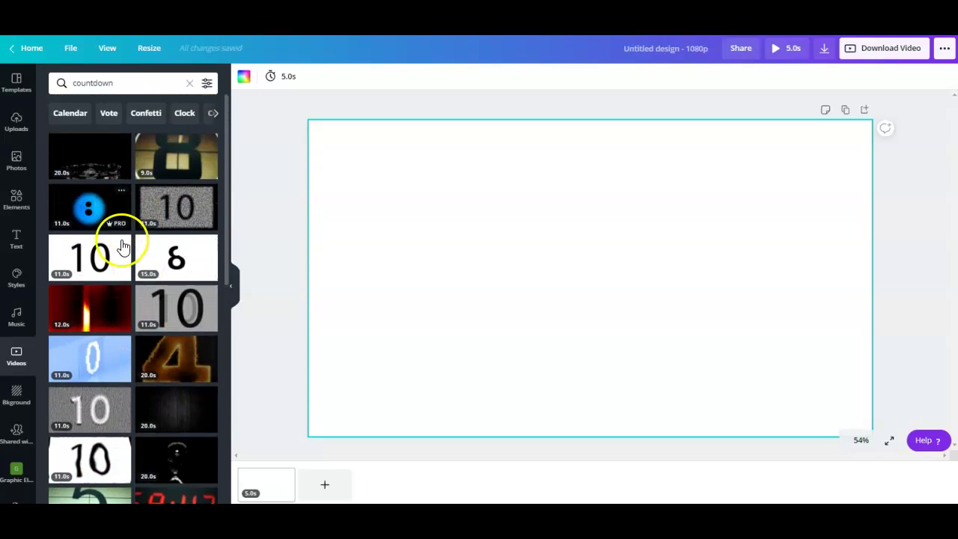
pyautogui.scroll(-1, 131, 240)
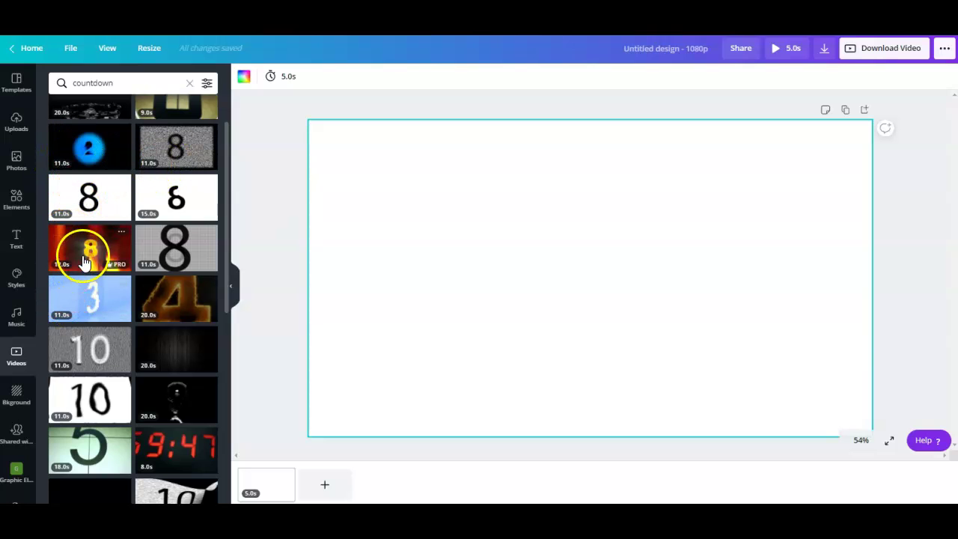
pyautogui.scroll(-3, 86, 330)
pyautogui.scroll(-5, 86, 299)
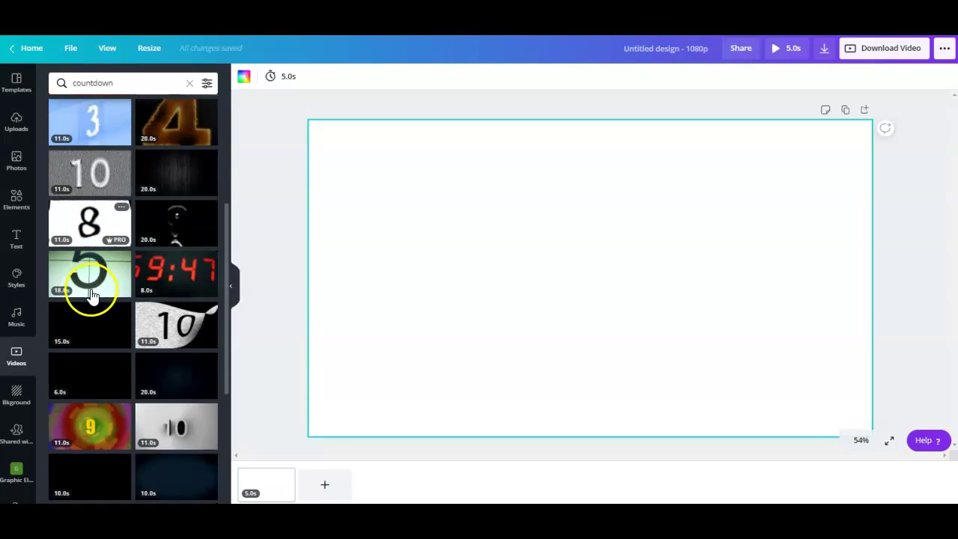
pyautogui.scroll(-2, 169, 356)
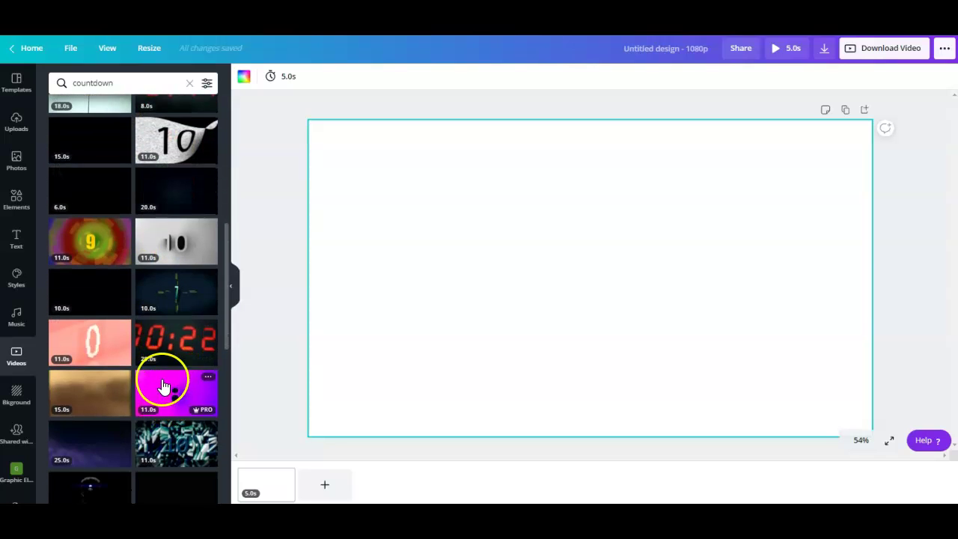
pyautogui.scroll(-4, 167, 363)
pyautogui.scroll(-6, 146, 329)
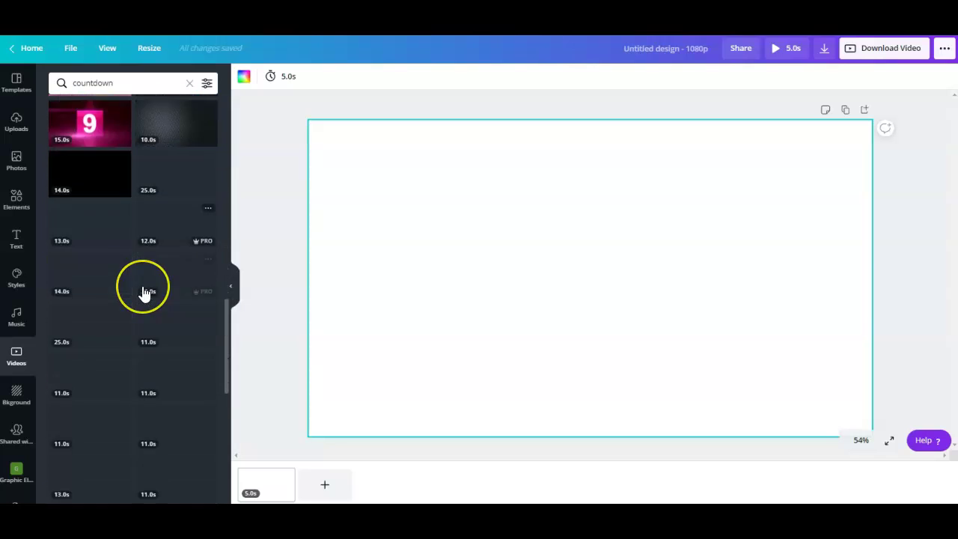
pyautogui.scroll(4, 146, 284)
pyautogui.scroll(10, 135, 225)
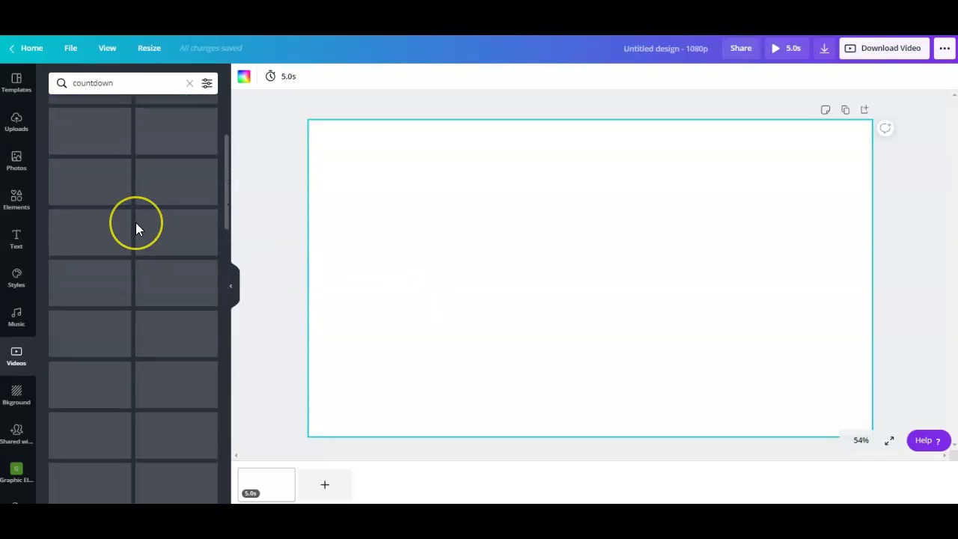
pyautogui.click(149, 271)
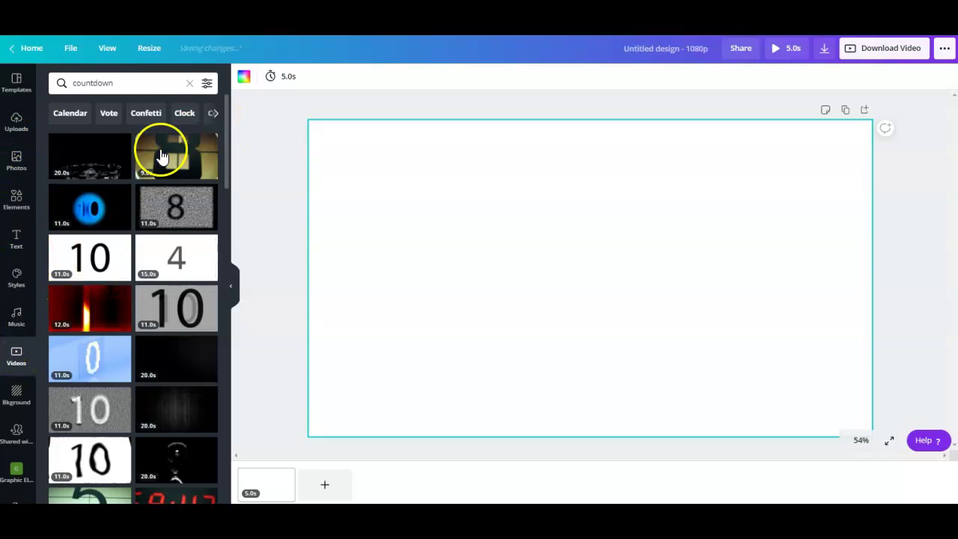
# Clear the video search and add the recently used circular 60-second timer clip to the page
pyautogui.click(190, 82)
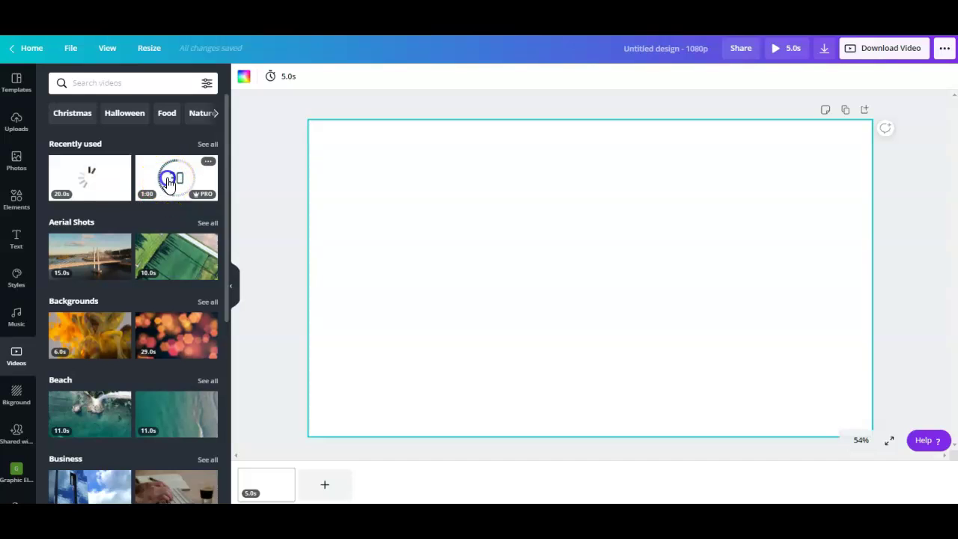
pyautogui.click(169, 182)
pyautogui.click(843, 274)
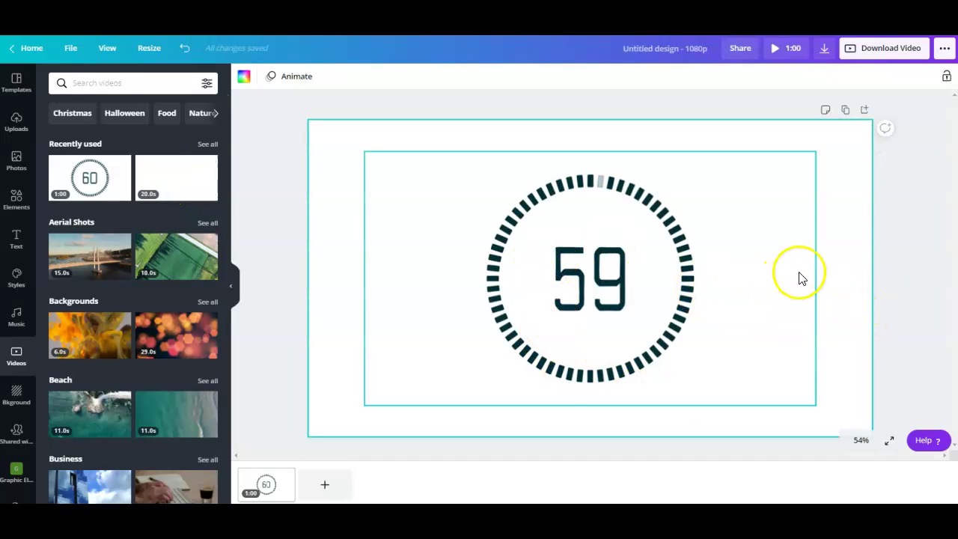
# Trim the start of the timer clip so that only its final 15.3 seconds play
pyautogui.click(629, 264)
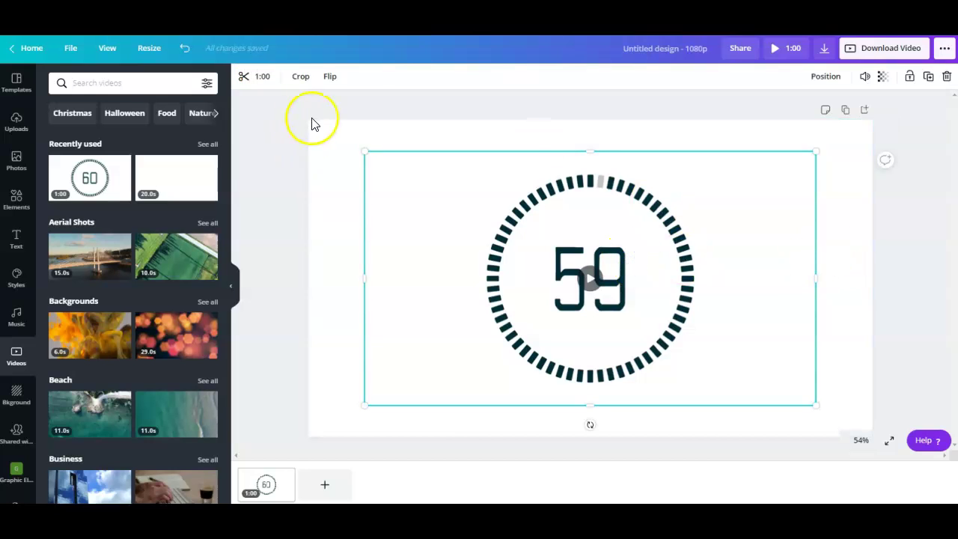
pyautogui.click(301, 79)
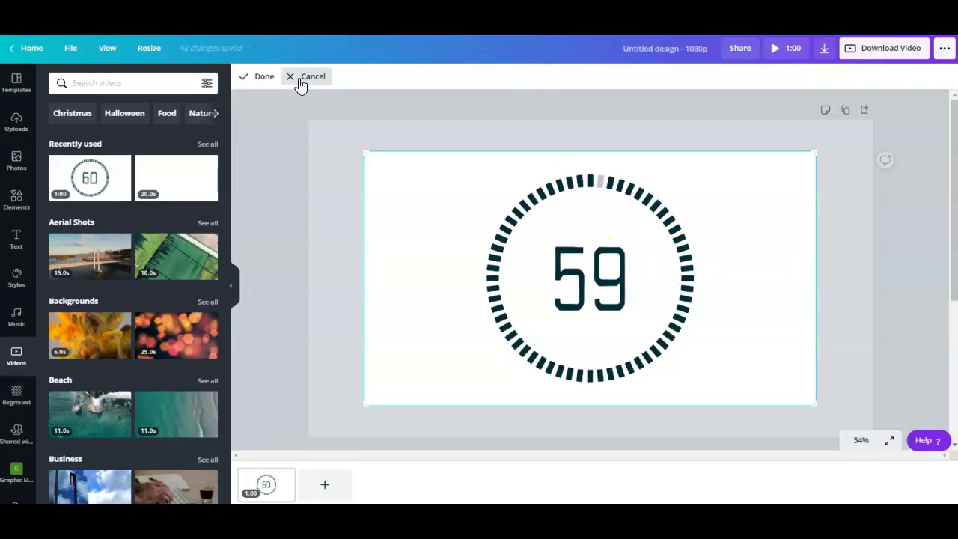
pyautogui.click(291, 77)
pyautogui.click(256, 77)
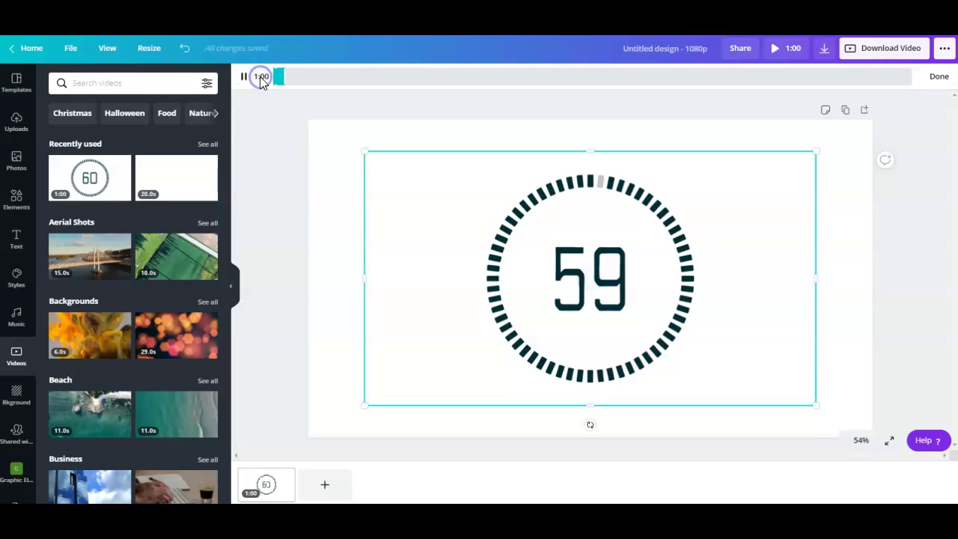
pyautogui.moveTo(283, 76); pyautogui.dragTo(773, 90)
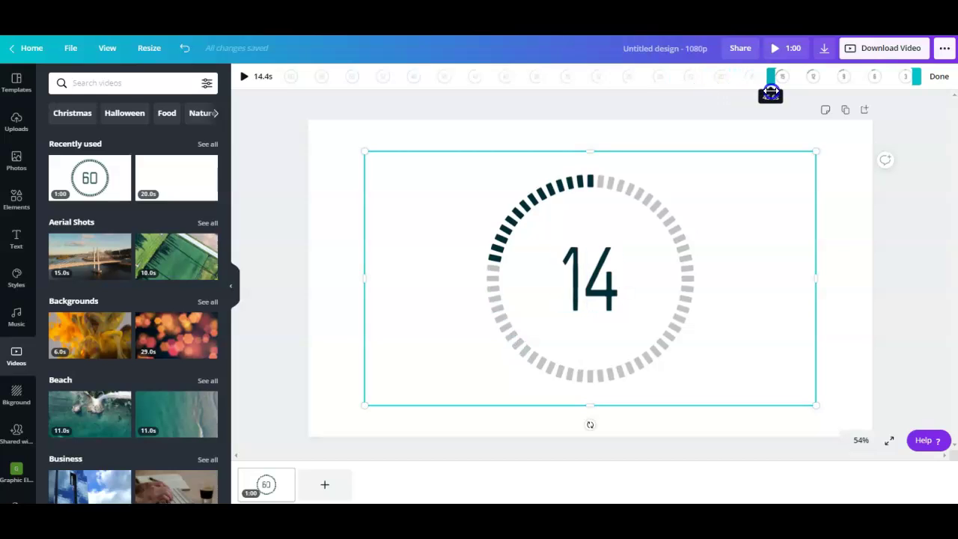
pyautogui.moveTo(766, 90); pyautogui.dragTo(762, 82)
pyautogui.click(795, 267)
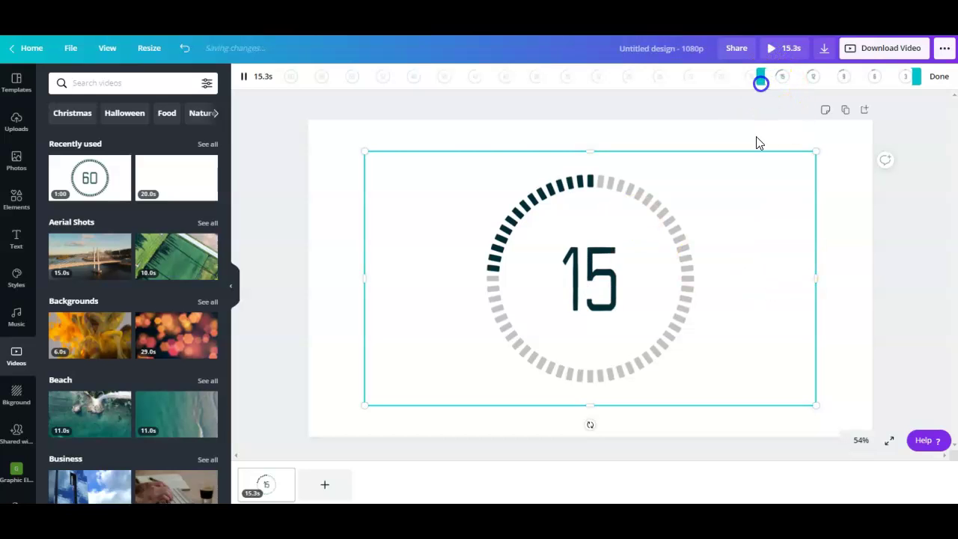
pyautogui.click(691, 188)
# Scale the timer clip down to a little over half its size and center it in the lower part of the page
pyautogui.click(808, 154)
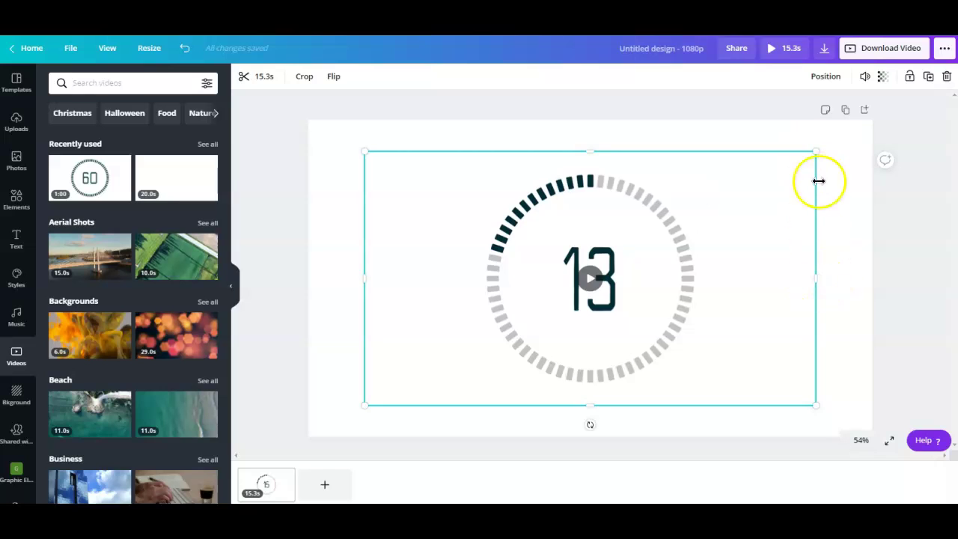
pyautogui.moveTo(816, 152); pyautogui.dragTo(674, 315)
pyautogui.moveTo(577, 334); pyautogui.dragTo(670, 334)
pyautogui.click(379, 325)
pyautogui.click(460, 321)
pyautogui.click(782, 307)
pyautogui.click(652, 332)
pyautogui.click(702, 217)
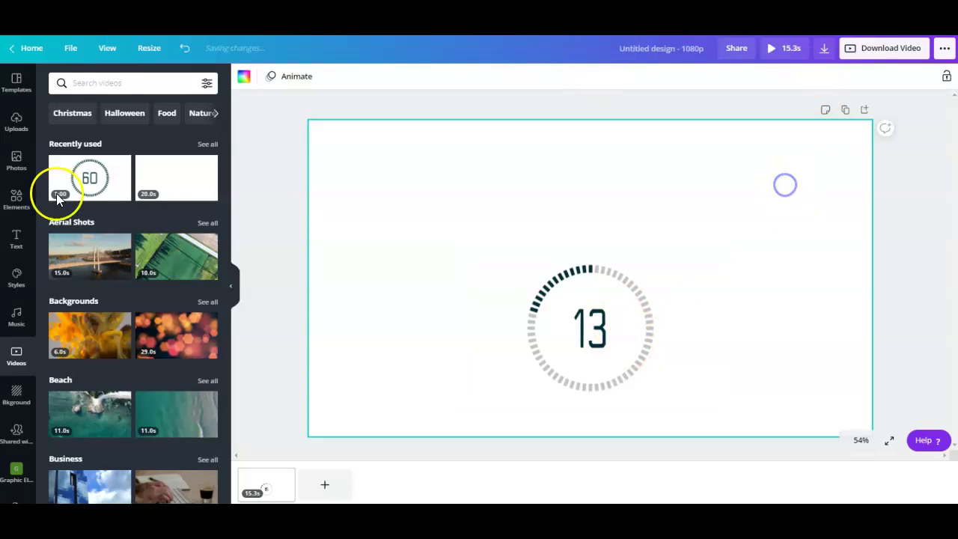
# Search the elements for "blob" and filter the results to Animated
pyautogui.click(21, 203)
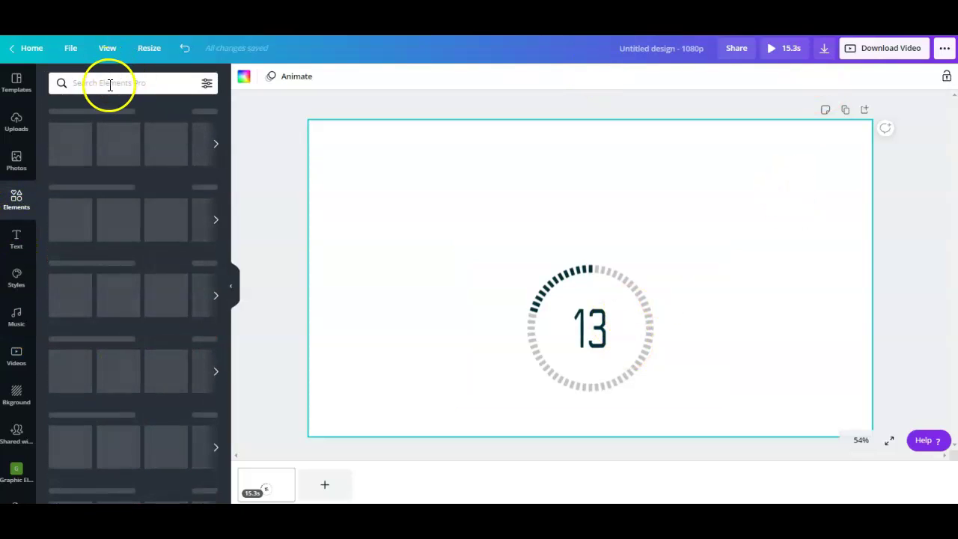
pyautogui.click(111, 83)
pyautogui.write('blob')
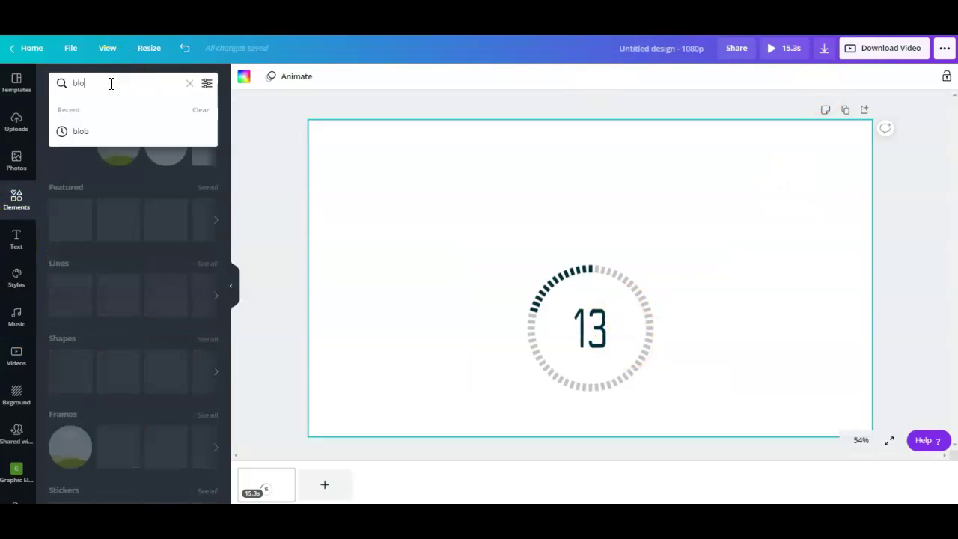
pyautogui.press('Return')
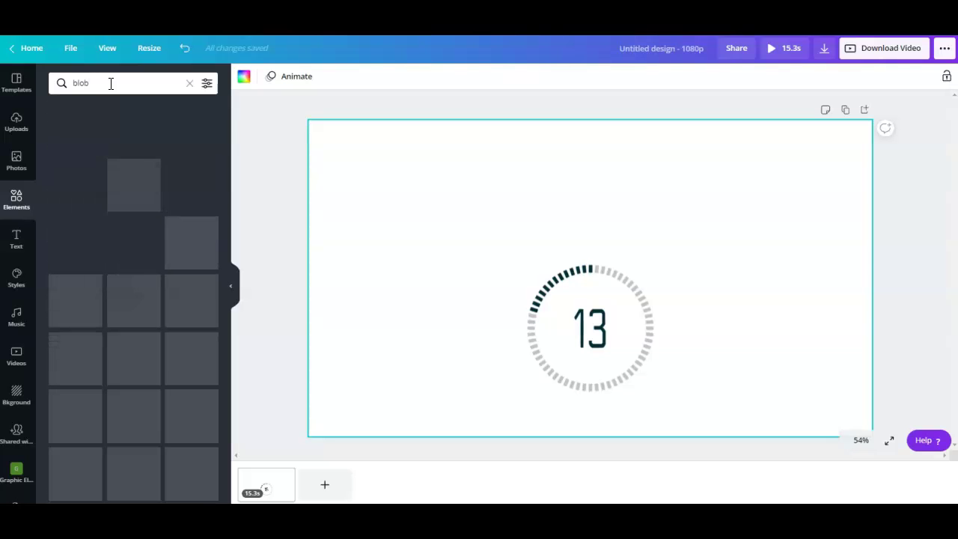
pyautogui.click(207, 82)
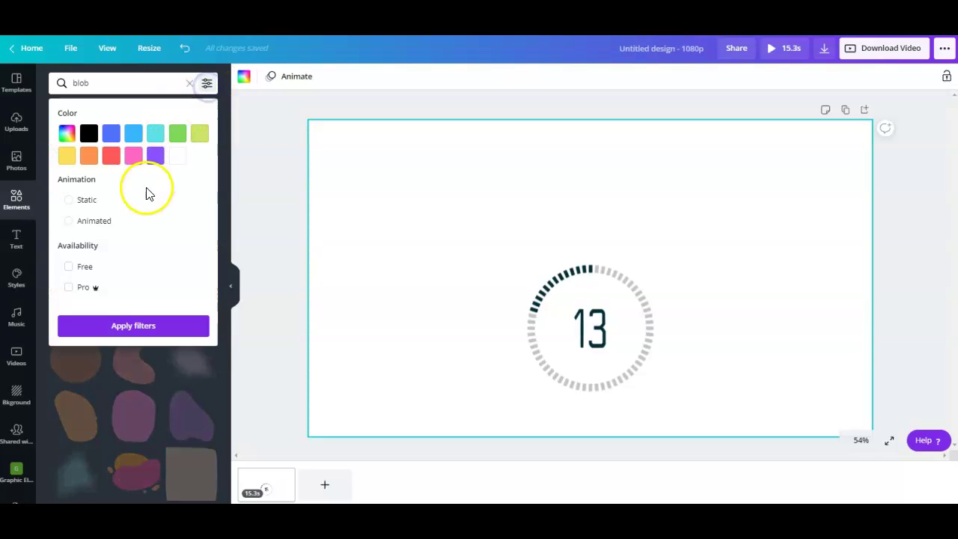
pyautogui.click(96, 222)
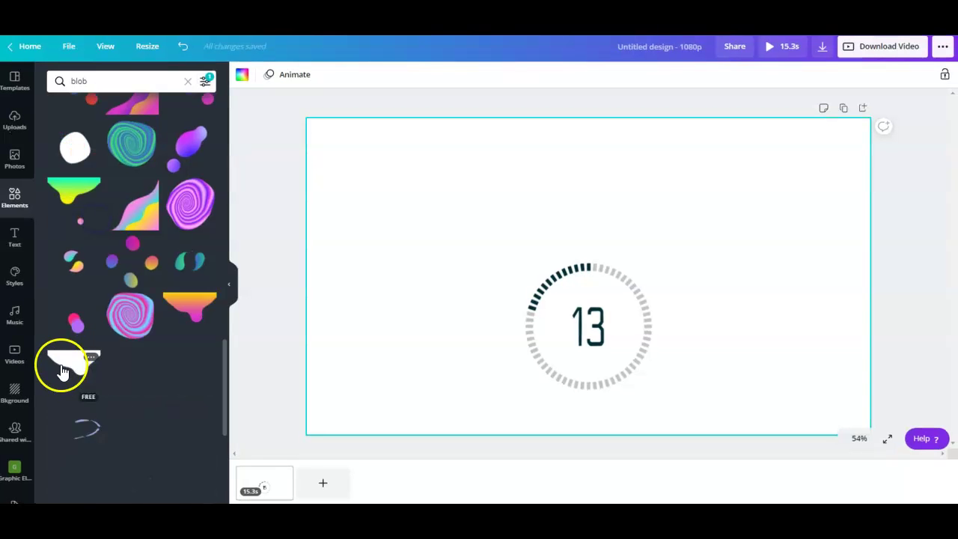
# Add the free white dripping blob animation and move it up to the page's top edge, above the timer
pyautogui.click(66, 364)
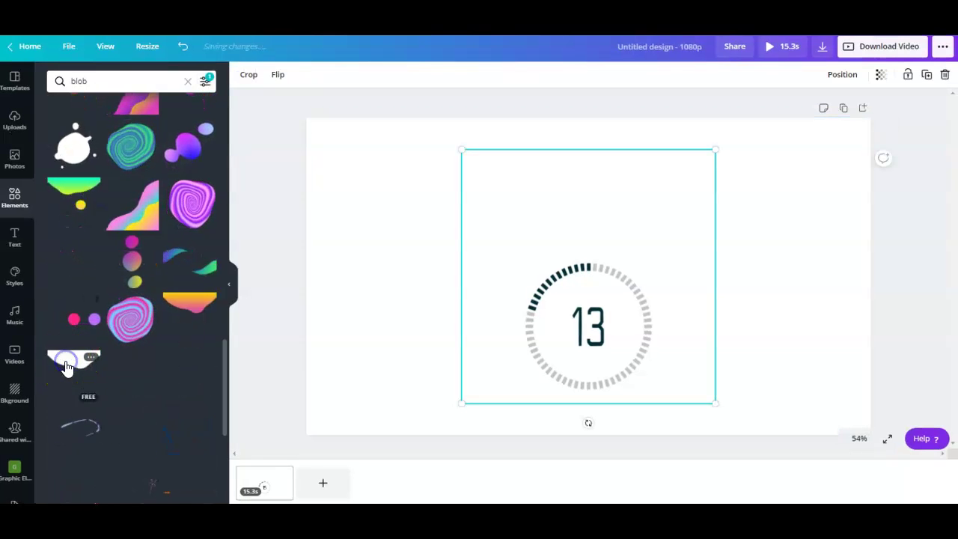
pyautogui.moveTo(607, 201); pyautogui.dragTo(601, 147)
pyautogui.click(807, 175)
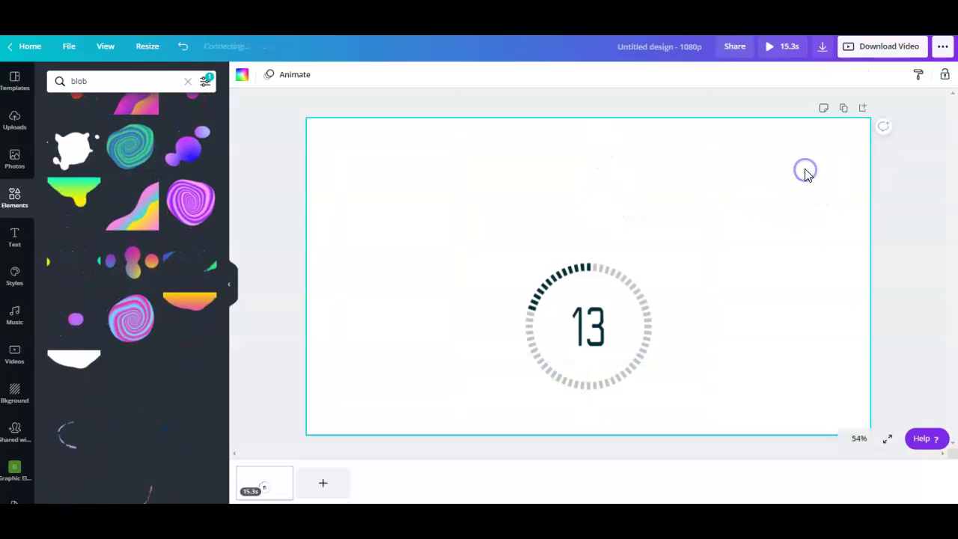
# Set the page background to the dusty pink color from the Sandee Solutions palette
pyautogui.click(241, 75)
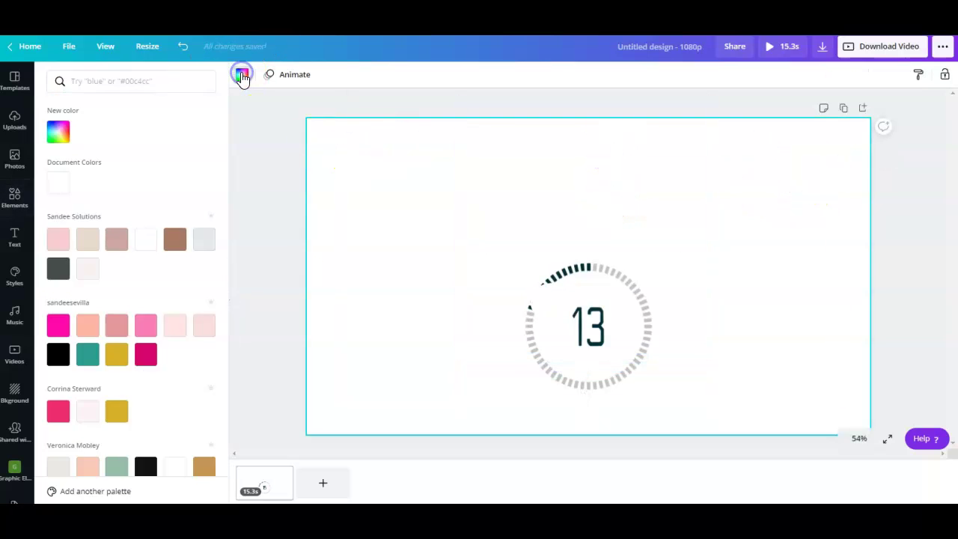
pyautogui.click(116, 240)
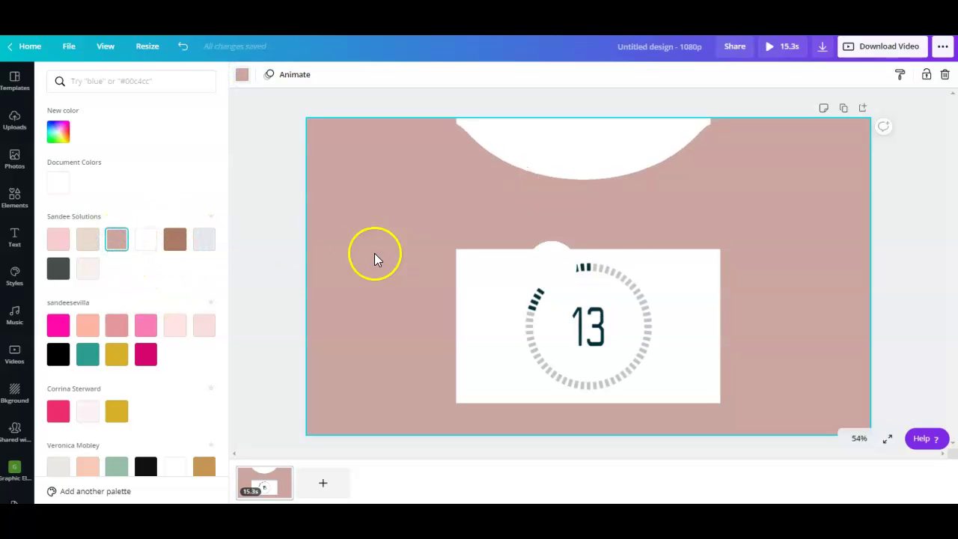
pyautogui.click(920, 222)
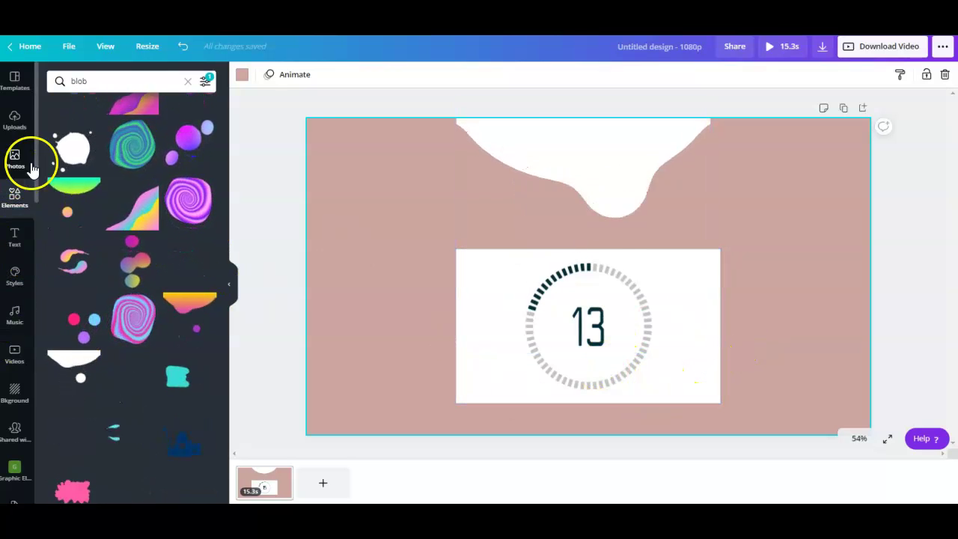
# Search the elements for "circle" with the Animated filter cleared, and add the round picture frame to the page
pyautogui.click(117, 88)
pyautogui.write('cic')
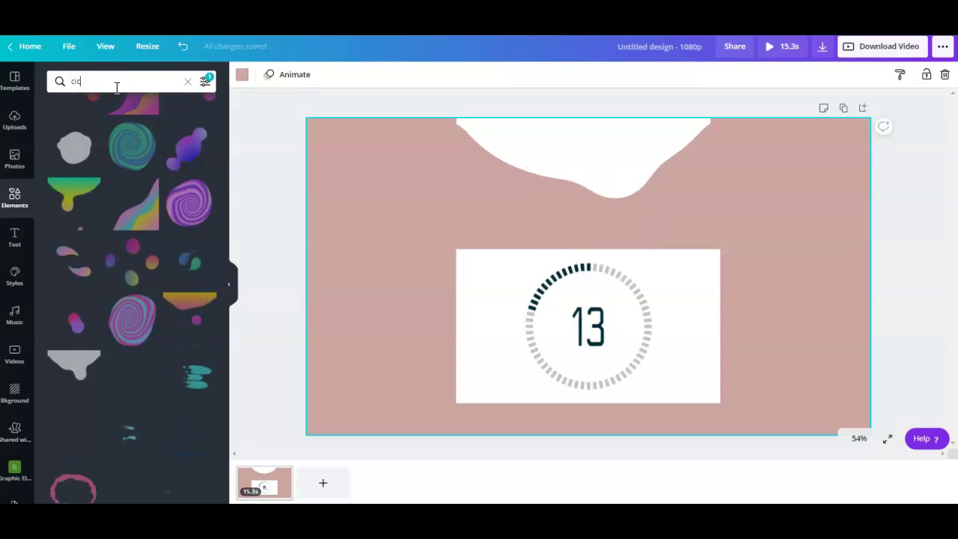
pyautogui.press('BackSpace')
pyautogui.write('rcle')
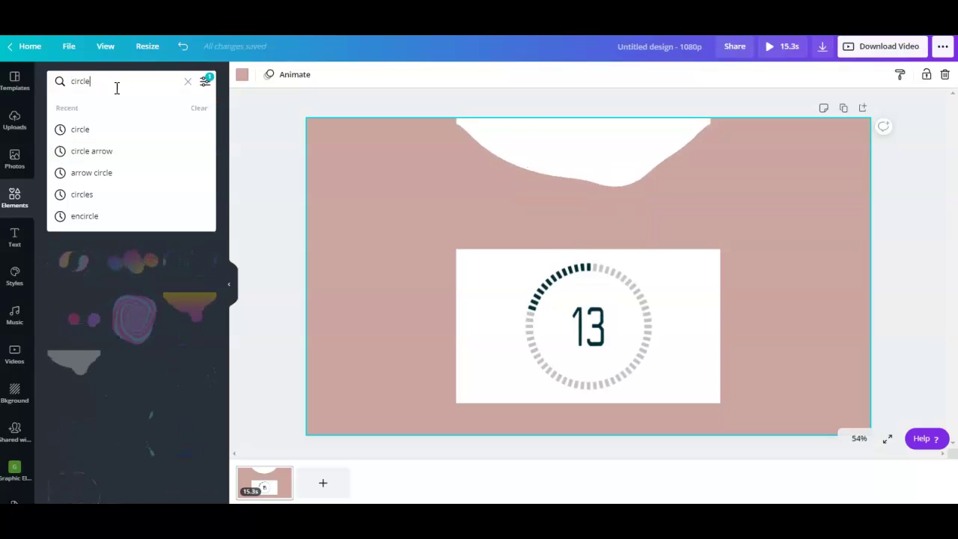
pyautogui.press('Return')
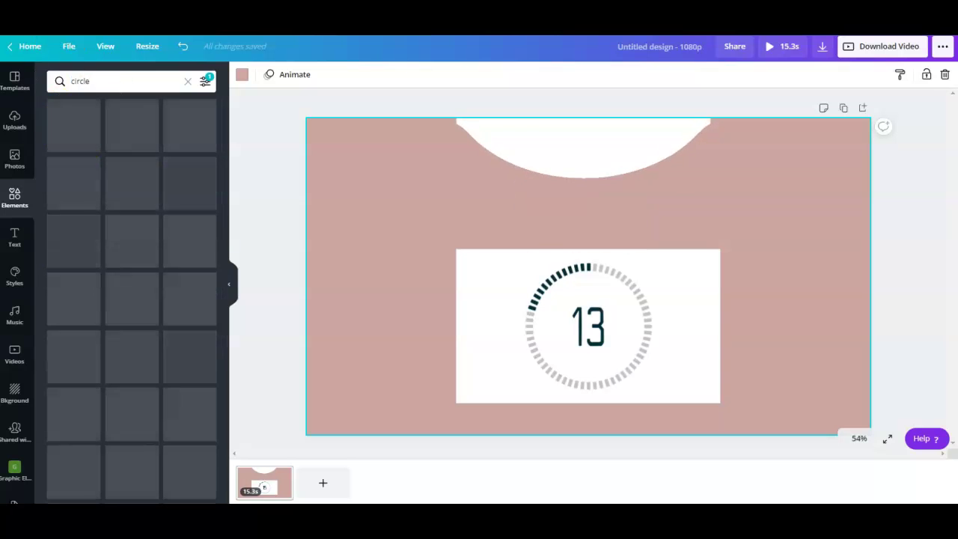
pyautogui.click(188, 129)
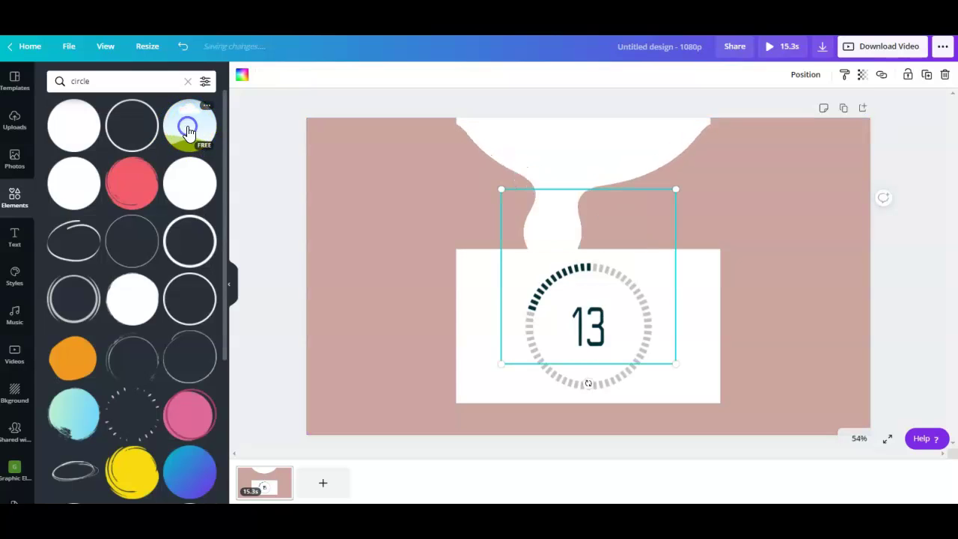
# Move the round frame beside the timer and place the timer video inside it
pyautogui.click(447, 274)
pyautogui.click(631, 300)
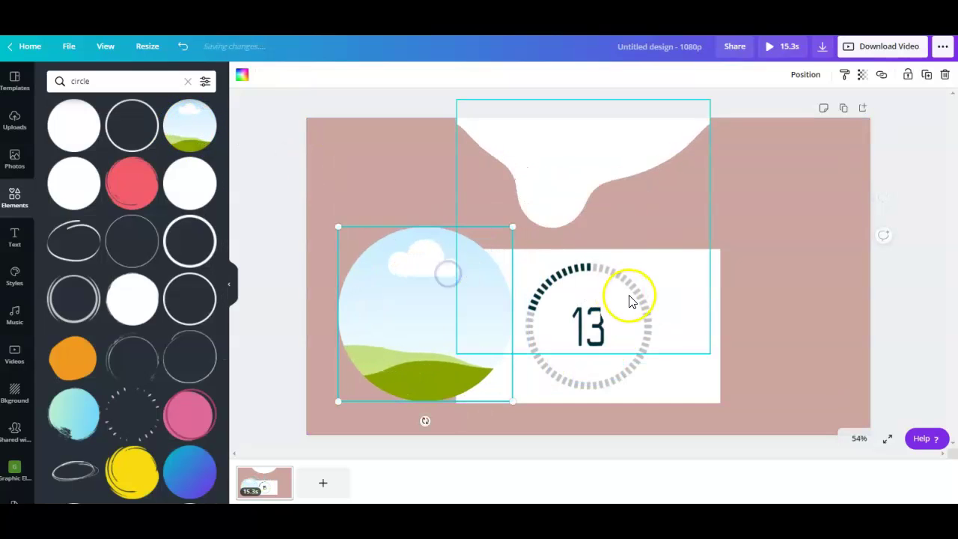
pyautogui.click(689, 392)
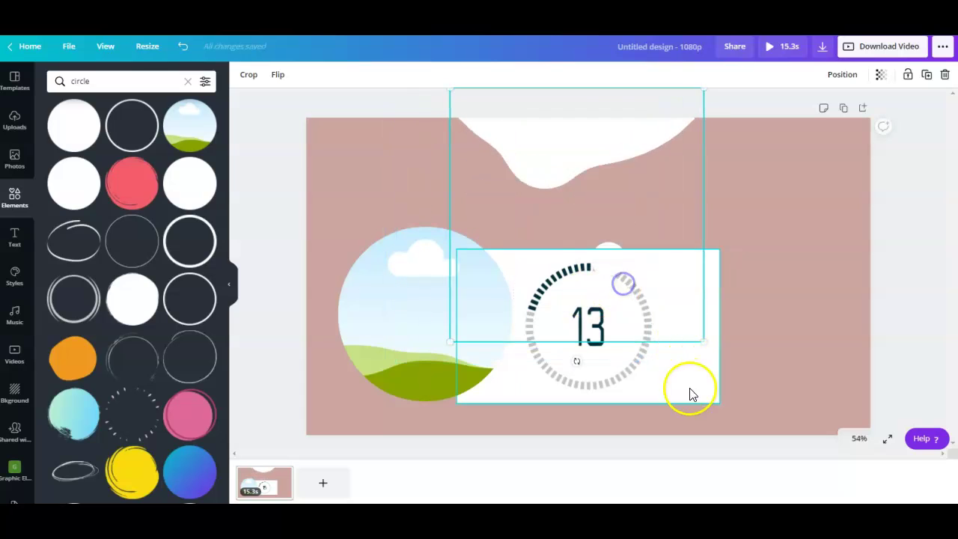
pyautogui.moveTo(627, 374); pyautogui.dragTo(490, 360)
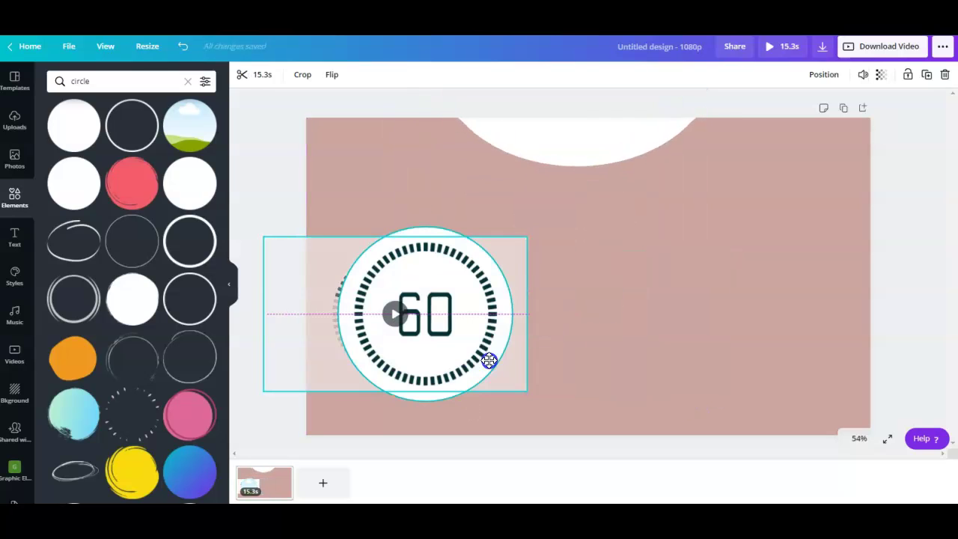
# Move the framed timer to the lower middle of the page, beneath the dripping blob
pyautogui.click(720, 340)
pyautogui.moveTo(427, 315); pyautogui.dragTo(606, 337)
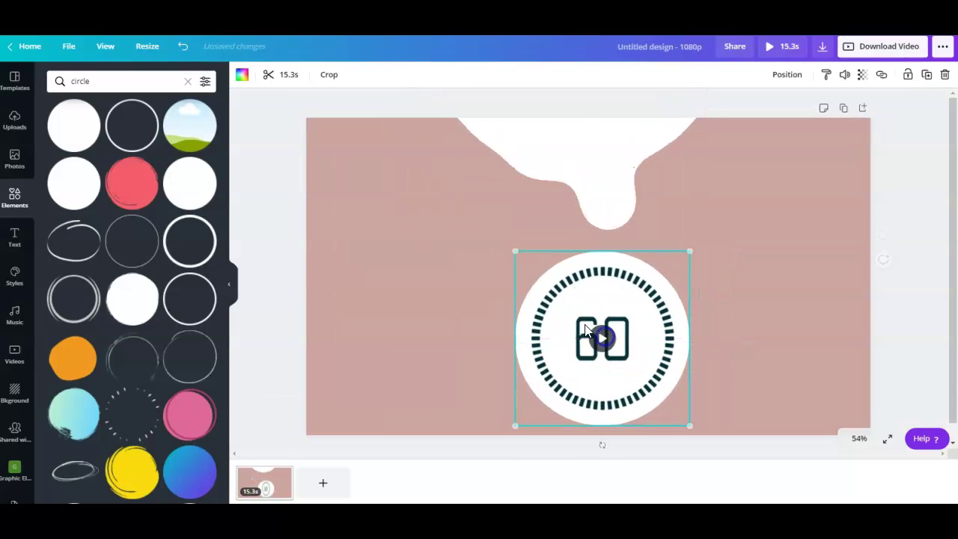
pyautogui.click(746, 325)
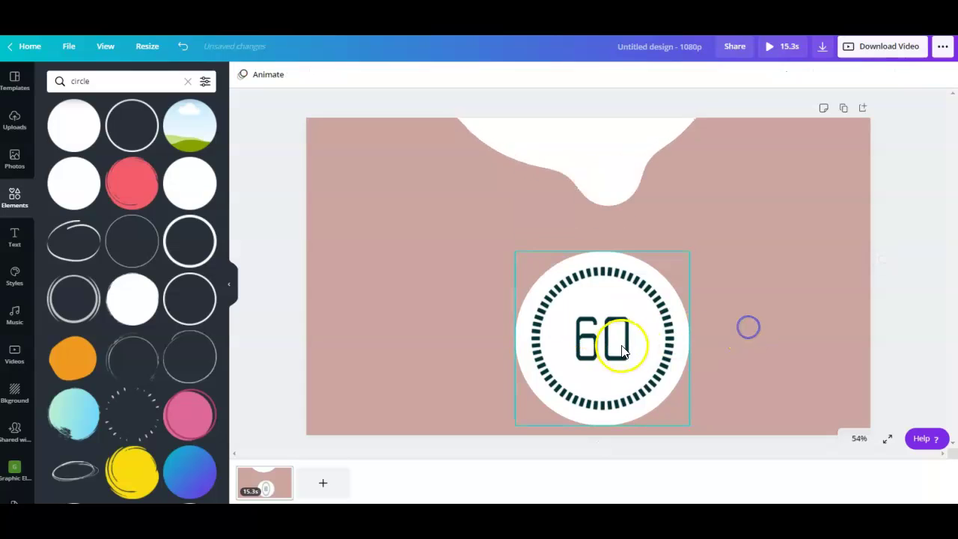
# Examine the trim range of the framed timer clip and leave it unedited
pyautogui.click(616, 278)
pyautogui.click(389, 227)
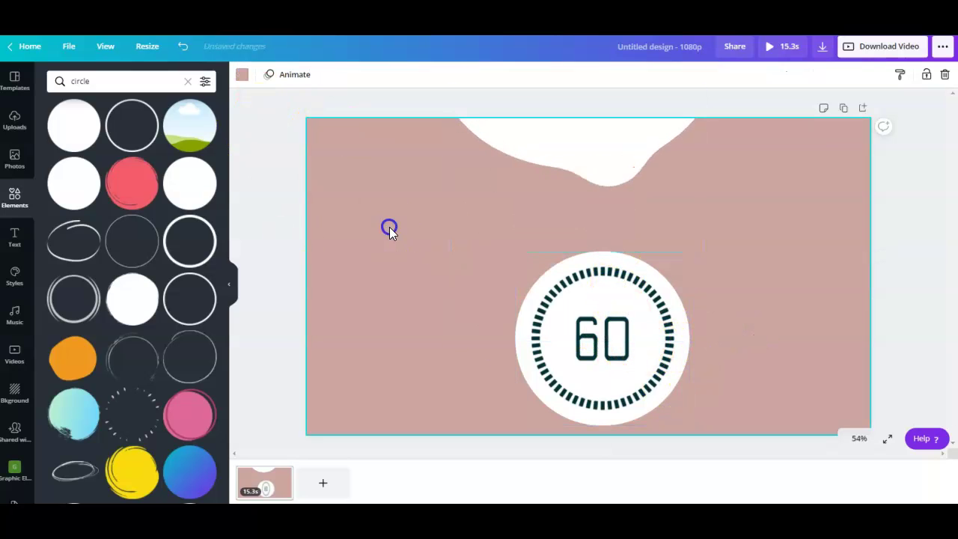
pyautogui.click(640, 348)
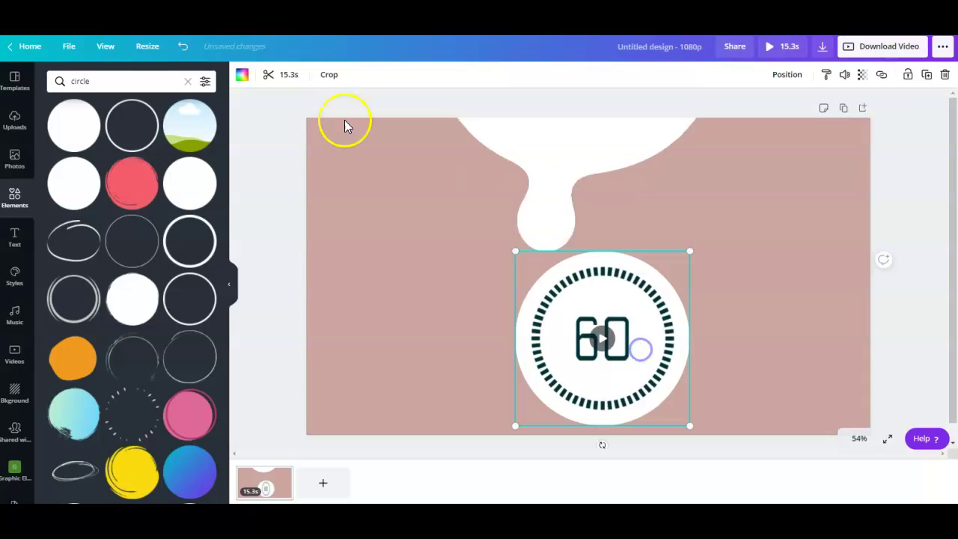
pyautogui.click(278, 75)
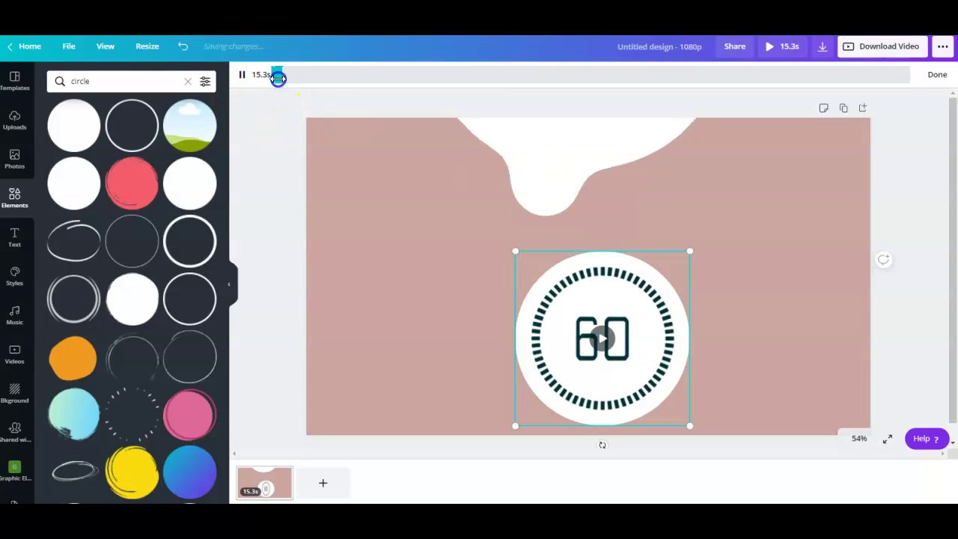
pyautogui.click(778, 300)
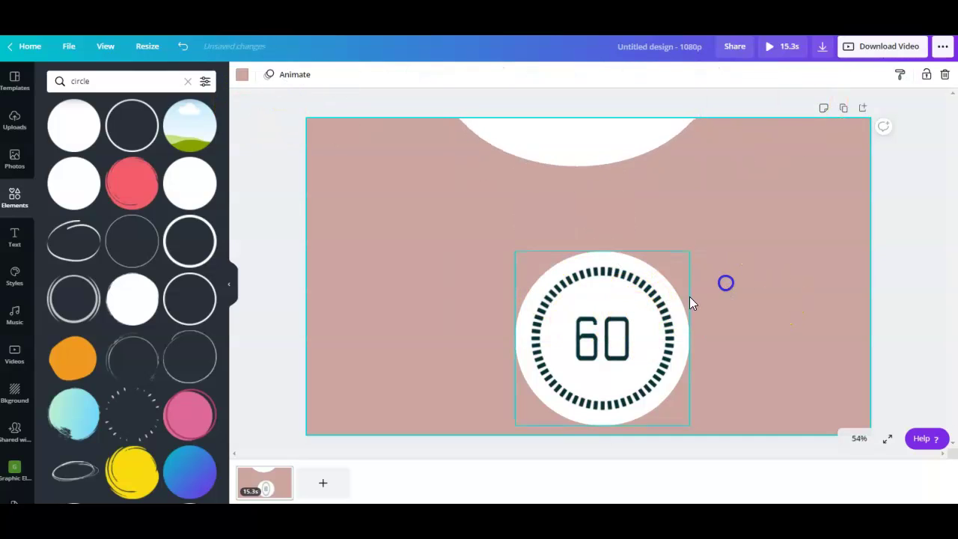
# Shrink the framed timer and place it below the blob, and shift the blob slightly toward the page's horizontal centre
pyautogui.click(685, 270)
pyautogui.moveTo(688, 254); pyautogui.dragTo(650, 314)
pyautogui.moveTo(603, 375); pyautogui.dragTo(593, 341)
pyautogui.click(560, 201)
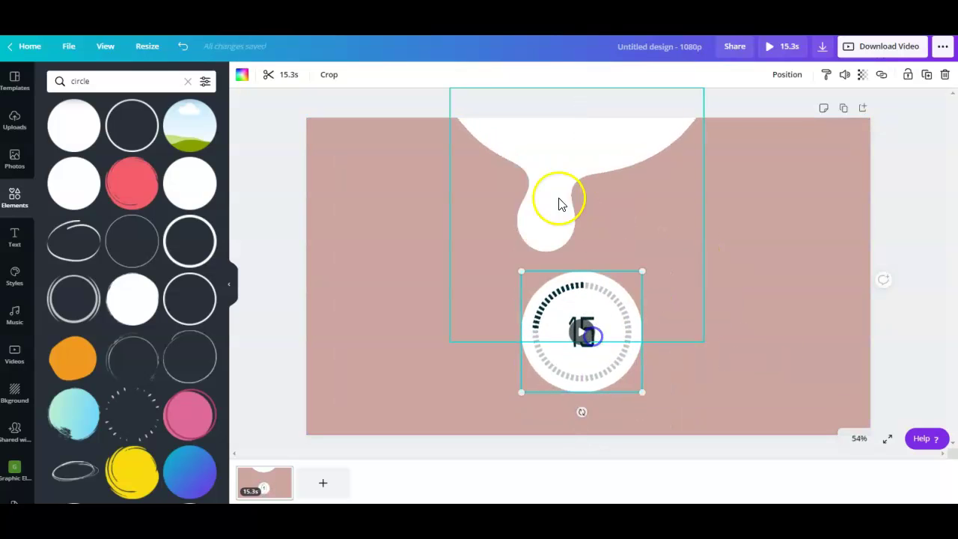
pyautogui.moveTo(554, 172); pyautogui.dragTo(559, 173)
pyautogui.click(759, 235)
# Shrink the framed timer a little more and reposition it under the blob, leaving space below it
pyautogui.moveTo(595, 338); pyautogui.dragTo(595, 350)
pyautogui.moveTo(641, 282); pyautogui.dragTo(629, 297)
pyautogui.moveTo(610, 348); pyautogui.dragTo(617, 327)
pyautogui.click(765, 338)
pyautogui.click(597, 147)
pyautogui.click(754, 209)
pyautogui.click(659, 404)
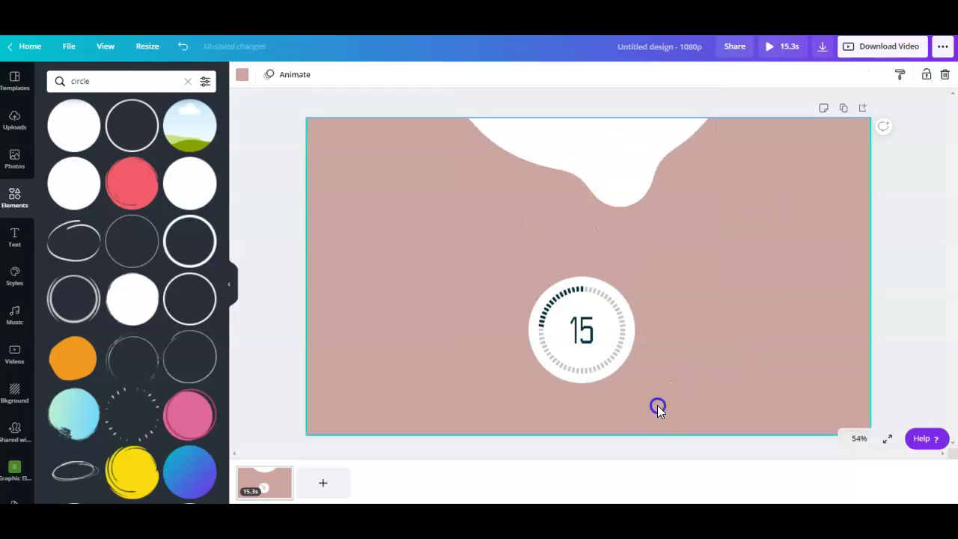
pyautogui.click(690, 399)
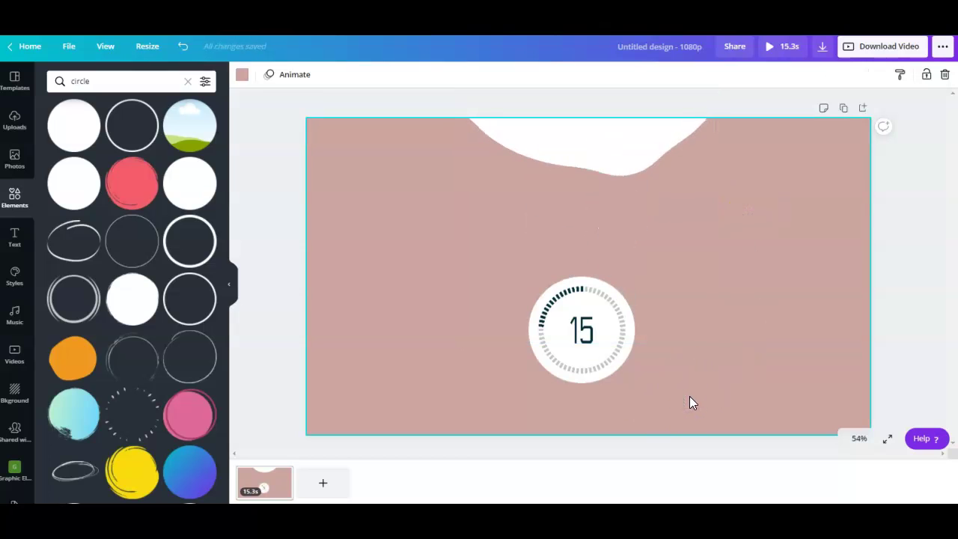
# Add a paragraph text box, scale it to font size 36.7 and move it directly below the timer
pyautogui.click(604, 280)
pyautogui.moveTo(567, 274); pyautogui.dragTo(469, 252)
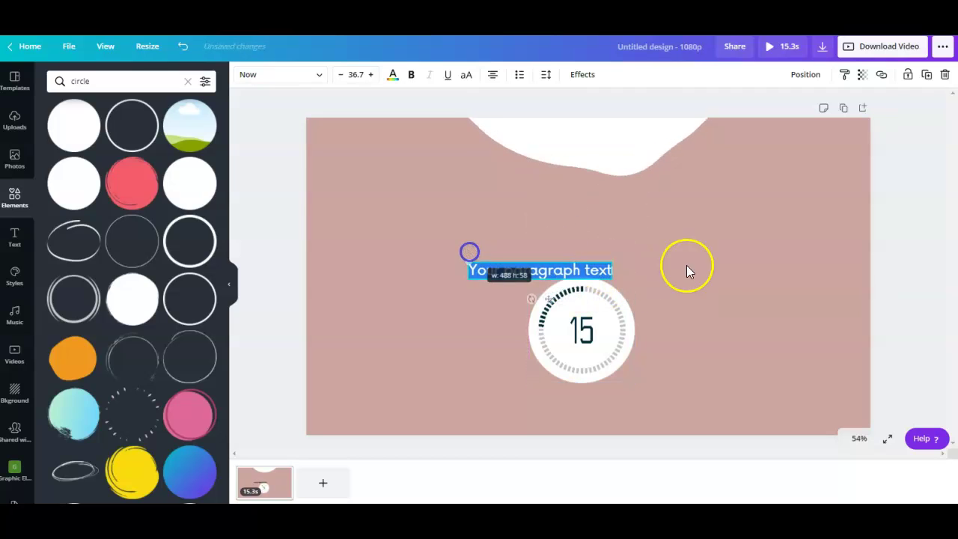
pyautogui.click(764, 246)
pyautogui.moveTo(525, 275); pyautogui.dragTo(571, 407)
pyautogui.doubleClick(571, 406)
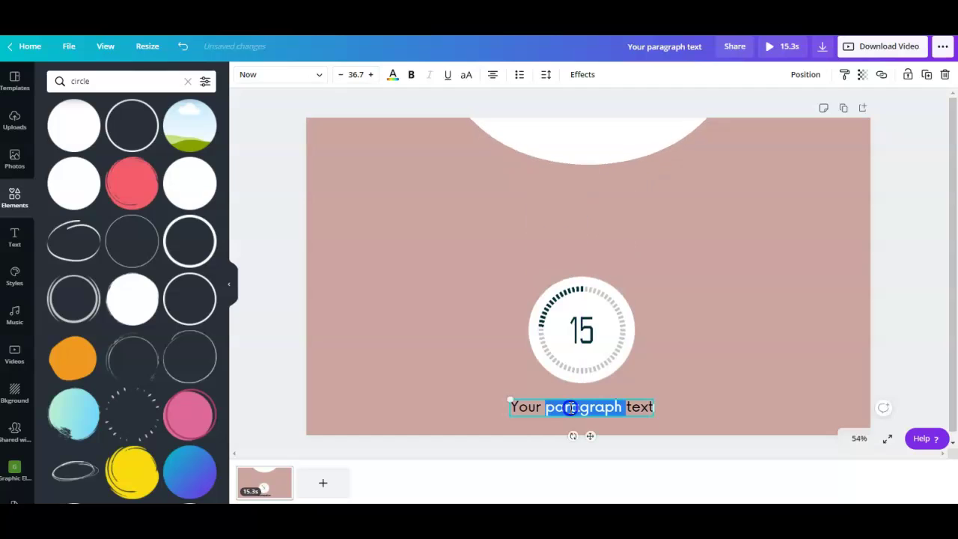
pyautogui.write('Www.sandeesolutions.com')
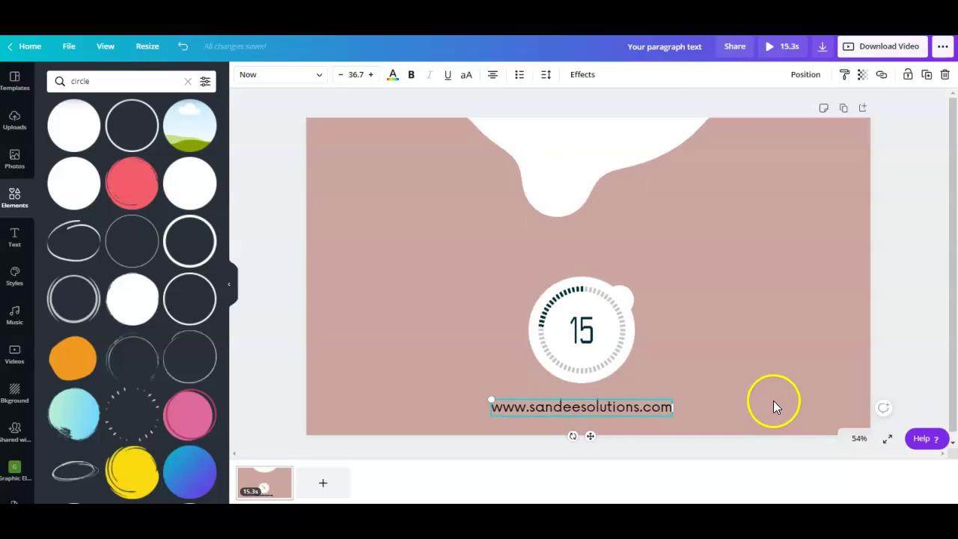
pyautogui.click(735, 373)
pyautogui.click(922, 279)
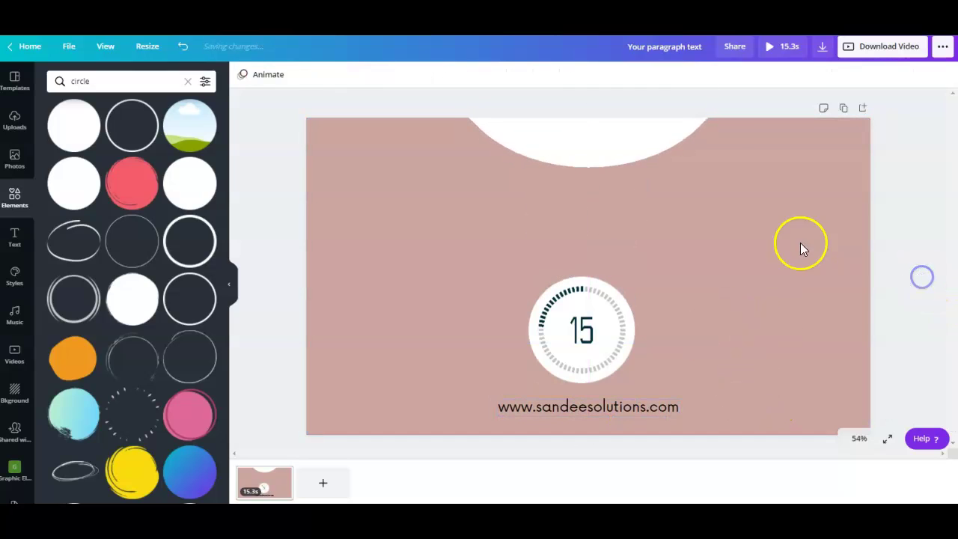
# Preview the whole countdown video and return to the editor
pyautogui.click(770, 49)
pyautogui.click(20, 46)
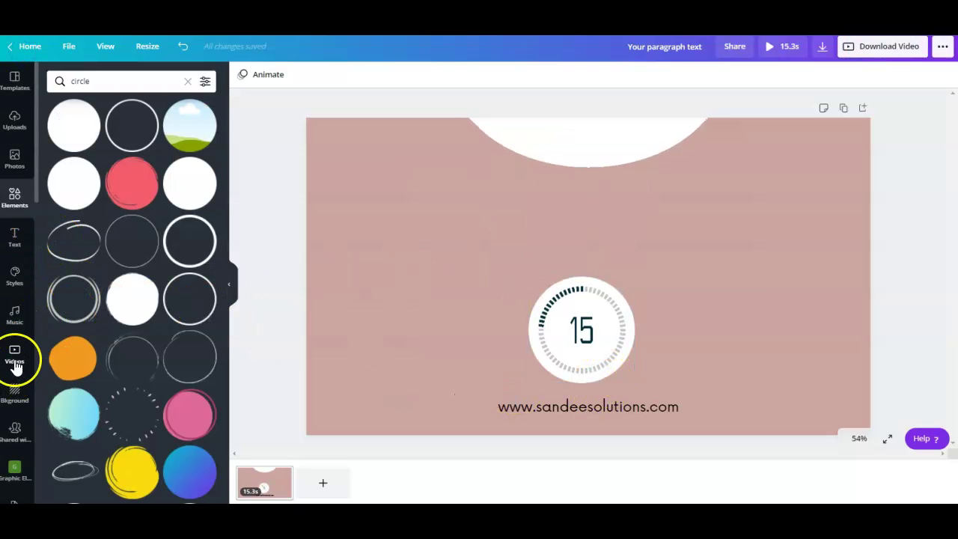
# Browse the music library, previewing the track Be Happy and looking through the Epic, Travel, Trap and Piano tracks
pyautogui.click(11, 315)
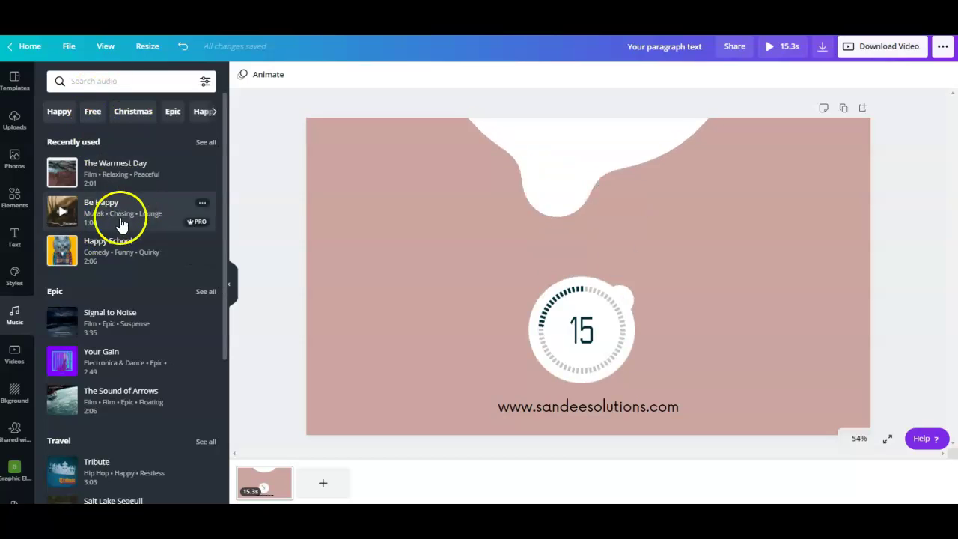
pyautogui.click(62, 214)
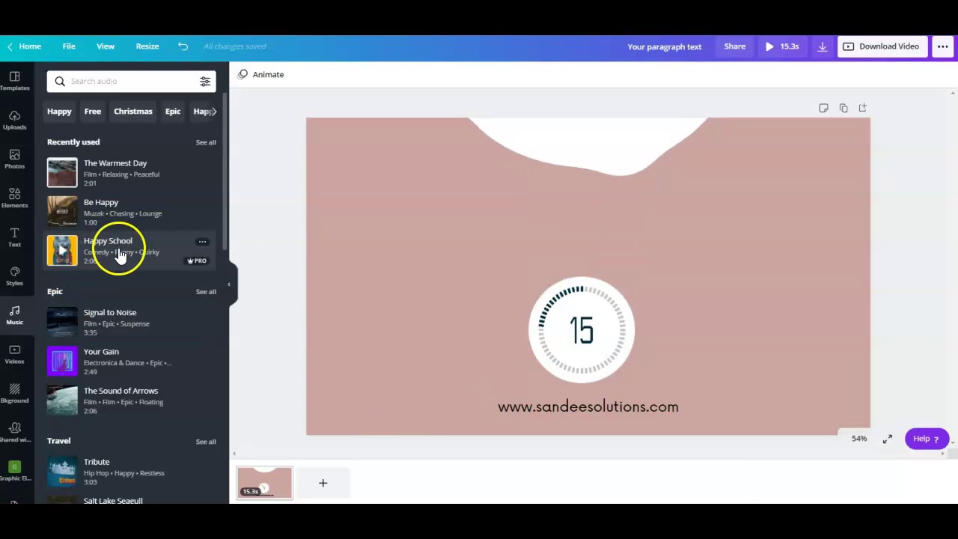
pyautogui.scroll(-5, 154, 306)
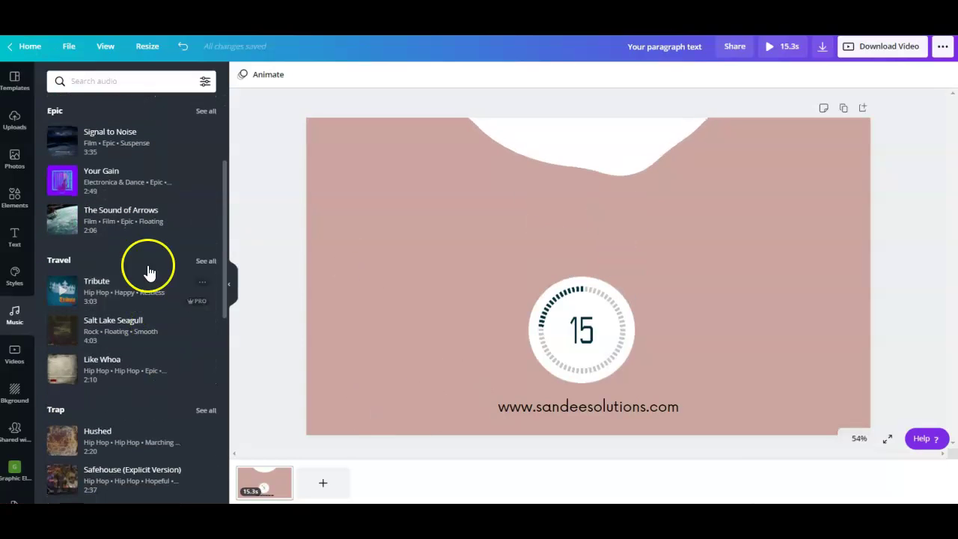
pyautogui.scroll(-2, 143, 307)
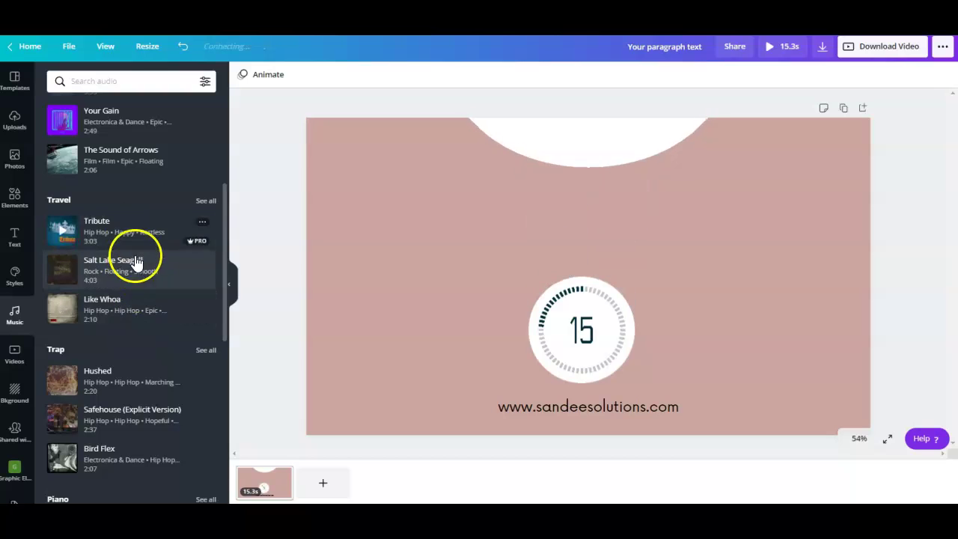
pyautogui.scroll(-2, 136, 285)
pyautogui.scroll(-2, 146, 310)
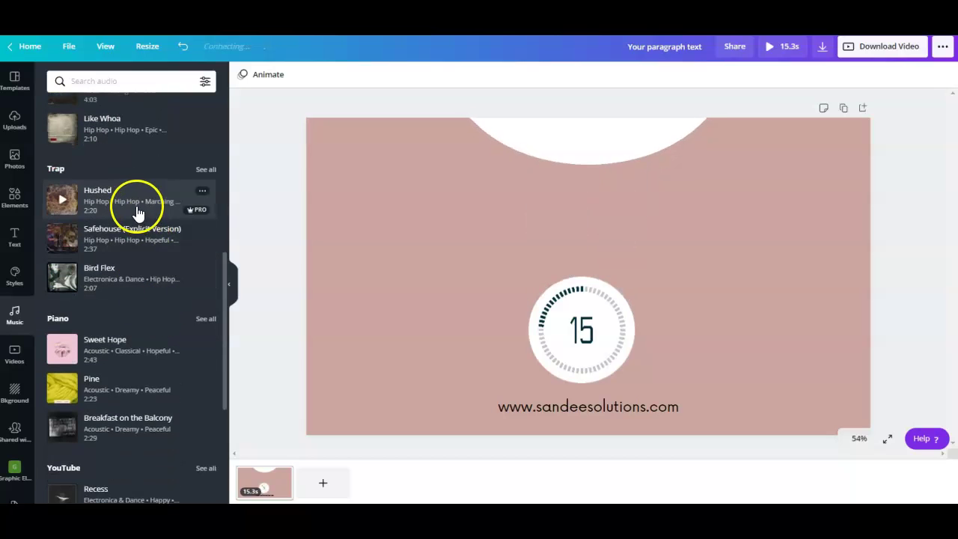
pyautogui.scroll(-1, 136, 232)
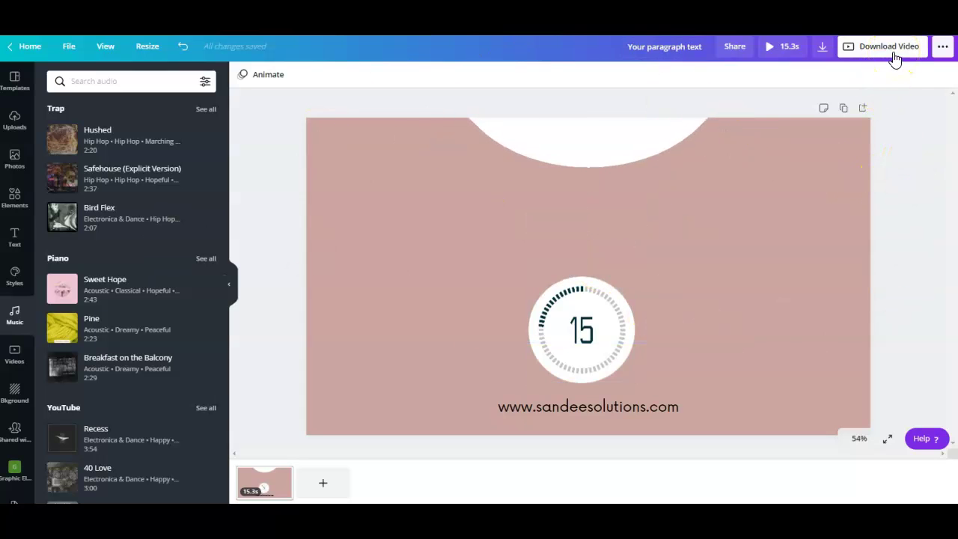
pyautogui.click(916, 155)
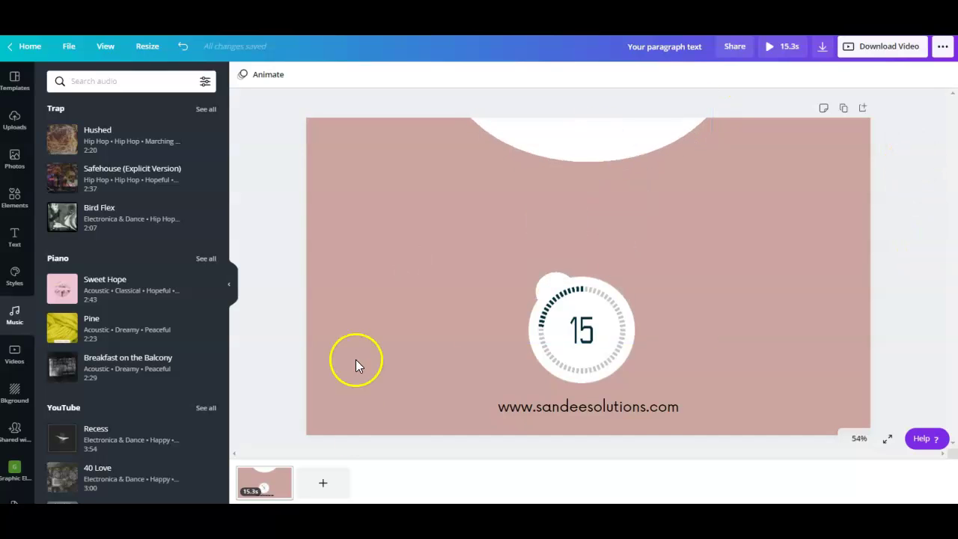
pyautogui.click(912, 233)
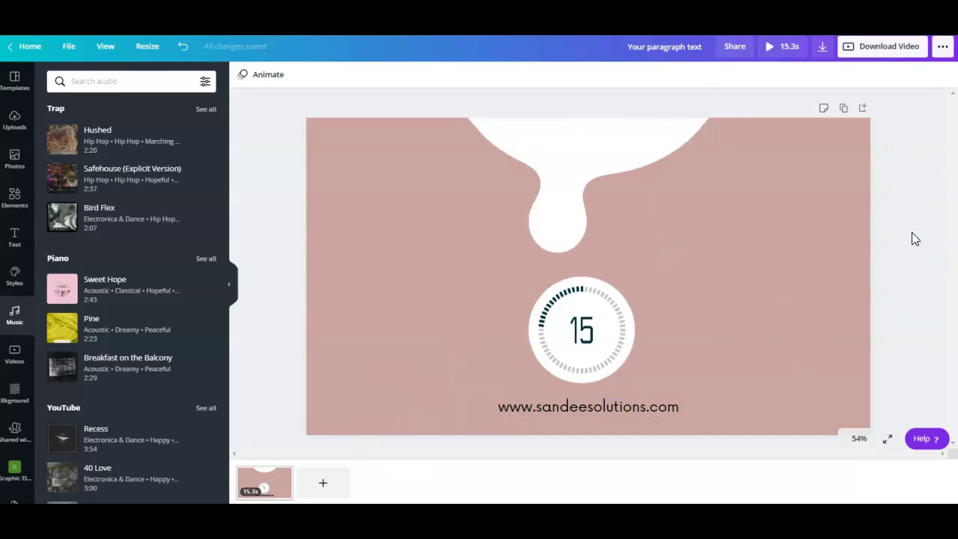